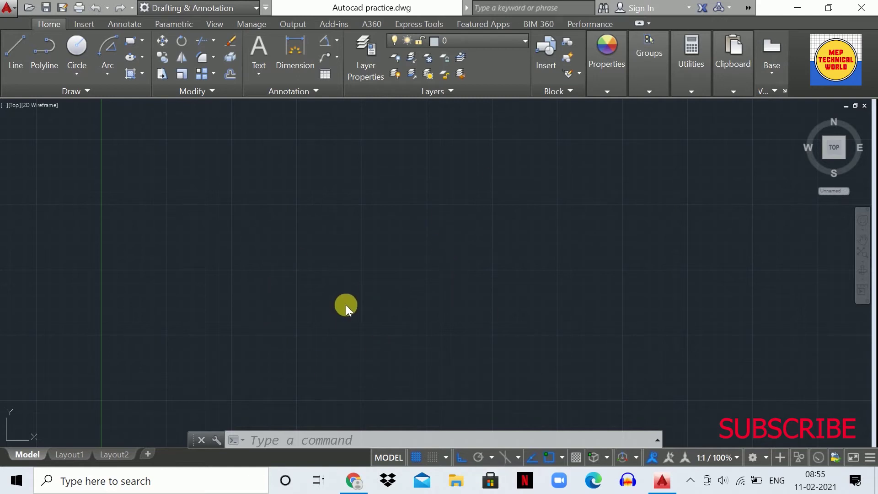
Draw a three-point arc with the A command, its second point raised above the start and end.
{"action": "left_click", "coordinate": [280, 443]}
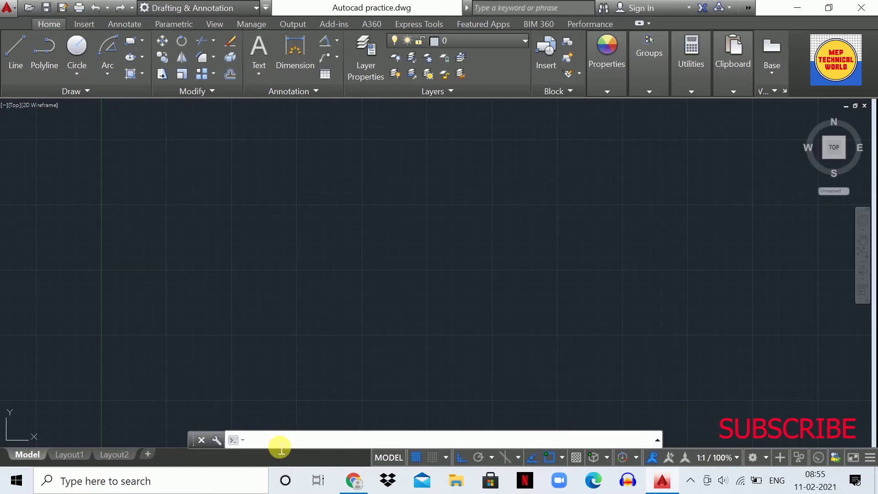
{"action": "type", "text": "A"}
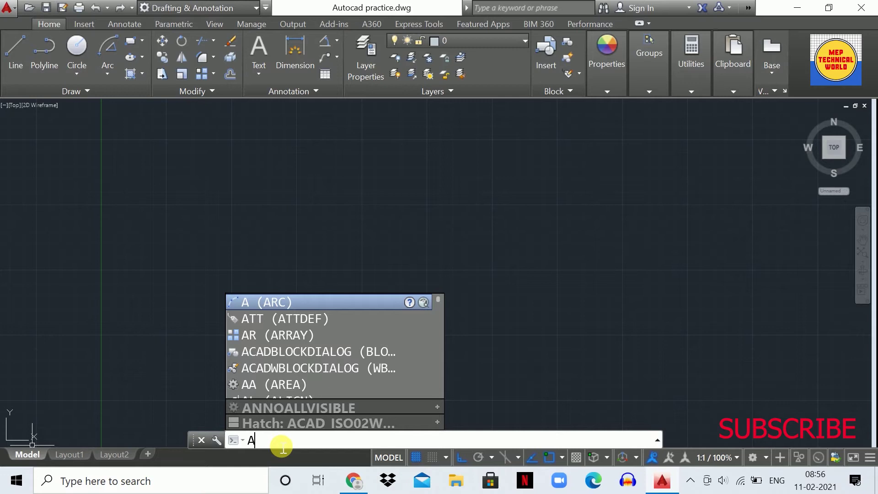
{"action": "key", "text": "Return"}
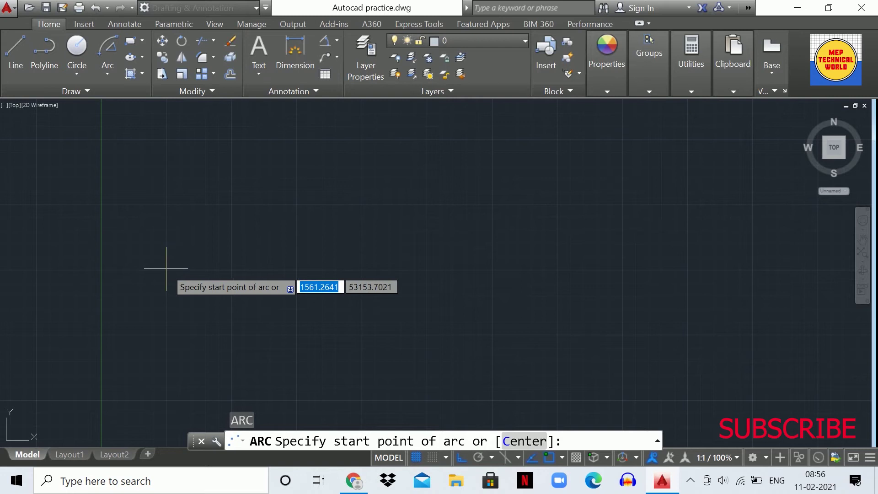
{"action": "left_click", "coordinate": [166, 268]}
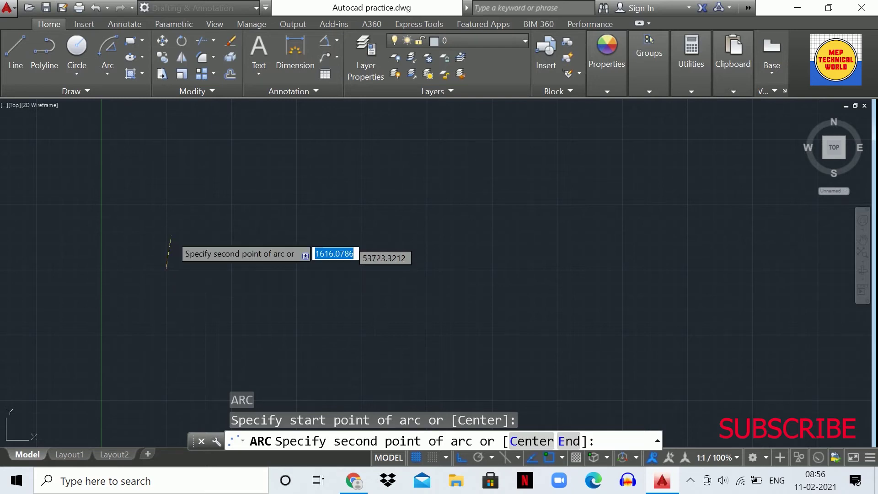
{"action": "left_click", "coordinate": [264, 204]}
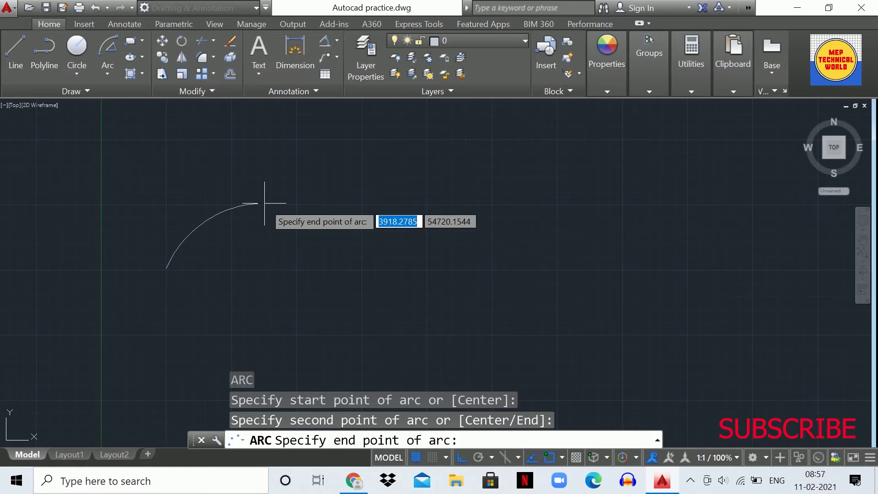
{"action": "left_click", "coordinate": [340, 267]}
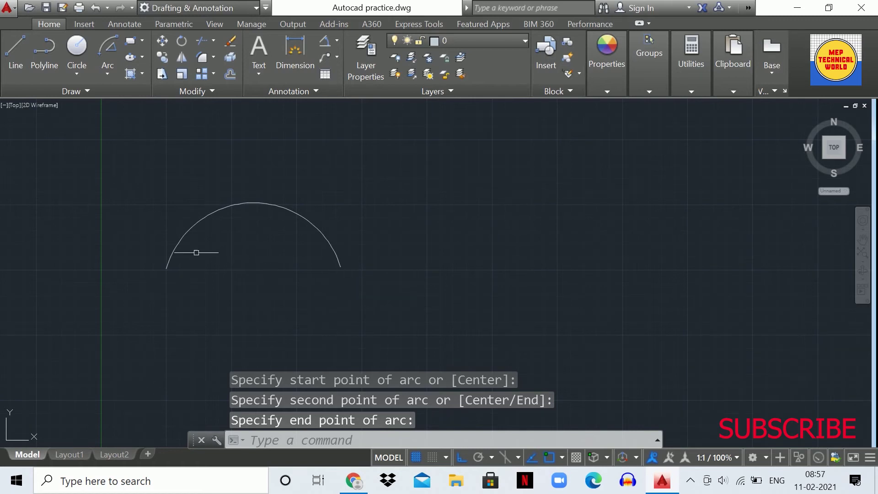
Zoom around the new arc to check its start, middle and end points.
{"action": "scroll", "coordinate": [168, 260], "scroll_direction": "up", "scroll_amount": 5}
{"action": "scroll", "coordinate": [166, 262], "scroll_direction": "down", "scroll_amount": 5}
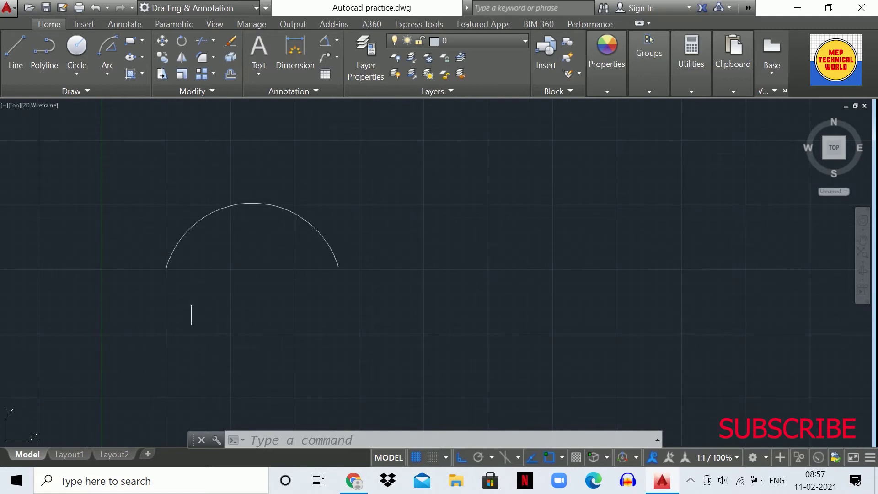
{"action": "mouse_move", "coordinate": [164, 267]}
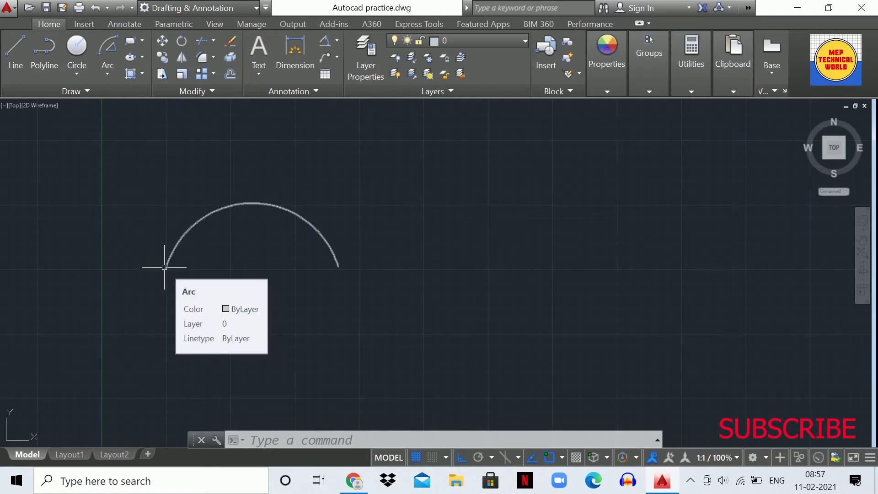
{"action": "mouse_move", "coordinate": [245, 201]}
{"action": "mouse_move", "coordinate": [339, 266]}
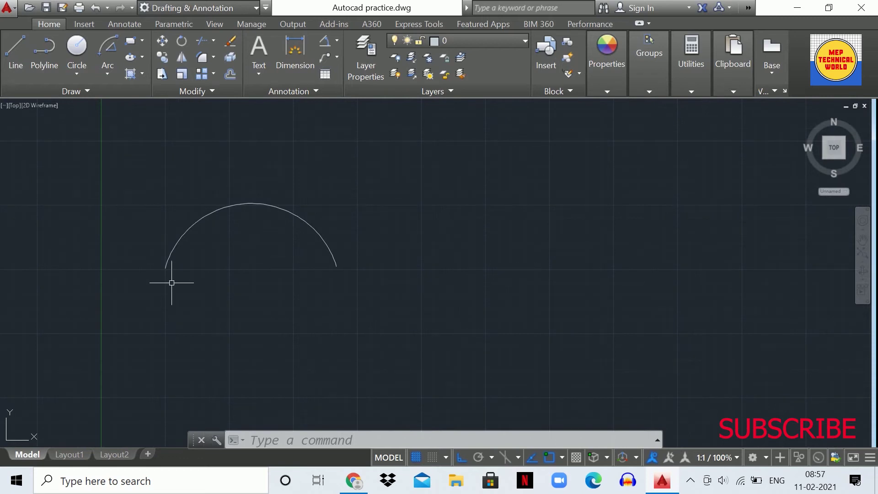
{"action": "scroll", "coordinate": [205, 274], "scroll_direction": "down", "scroll_amount": 3}
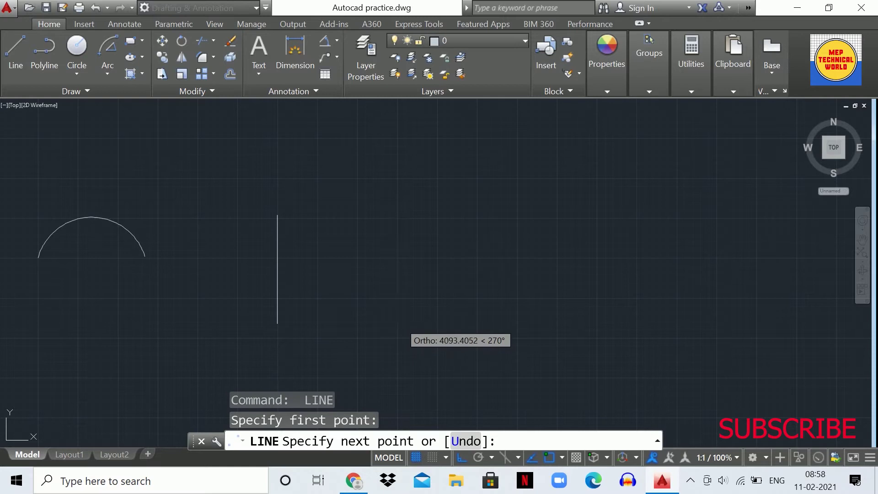
Finish the vertical line and end the line command, leaving two parallel vertical lines.
{"action": "left_click", "coordinate": [400, 322]}
{"action": "key", "text": "Escape"}
{"action": "key", "text": "Escape"}
{"action": "key", "text": "Escape"}
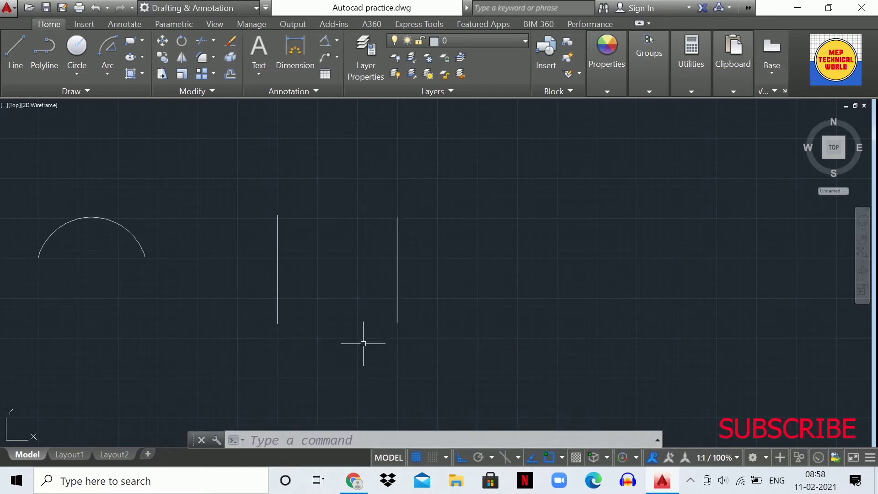
{"action": "scroll", "coordinate": [373, 306], "scroll_direction": "down", "scroll_amount": 2}
{"action": "scroll", "coordinate": [374, 308], "scroll_direction": "up", "scroll_amount": 2}
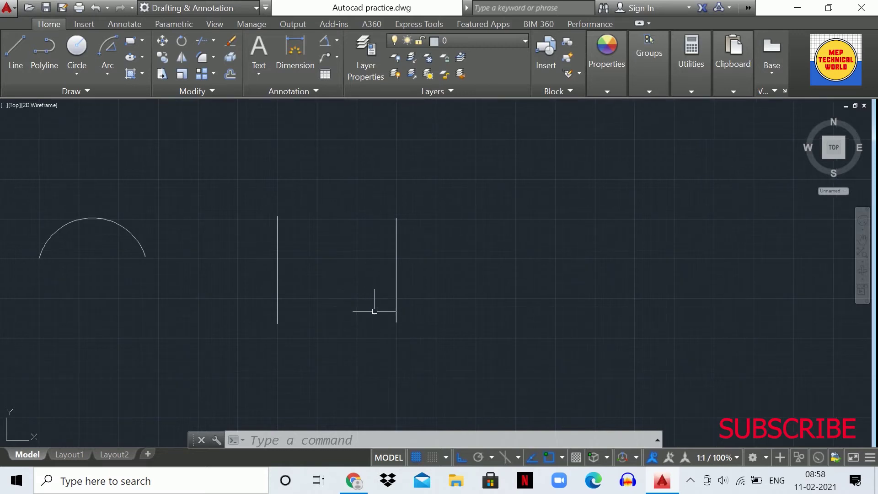
{"action": "left_click", "coordinate": [107, 74]}
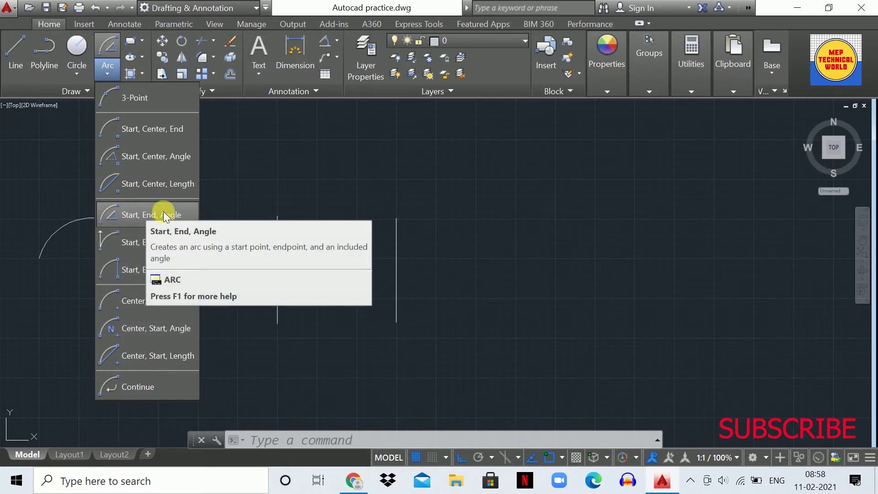
Draw a 120° Start-End-Angle arc from the left line's top to the right line's top.
{"action": "left_click", "coordinate": [122, 209]}
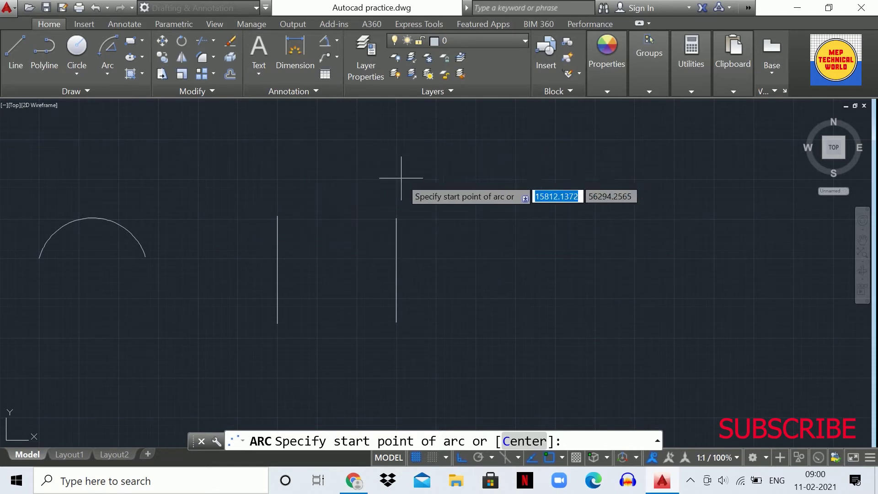
{"action": "left_click", "coordinate": [278, 215]}
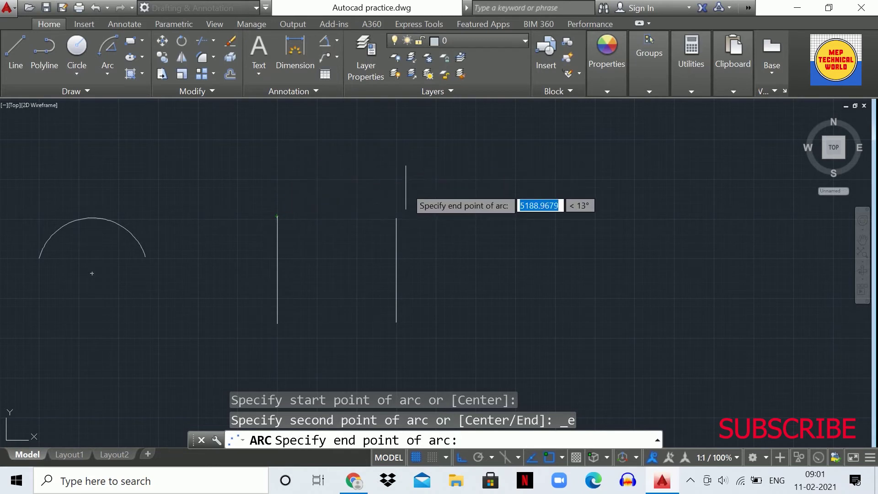
{"action": "left_click", "coordinate": [397, 216]}
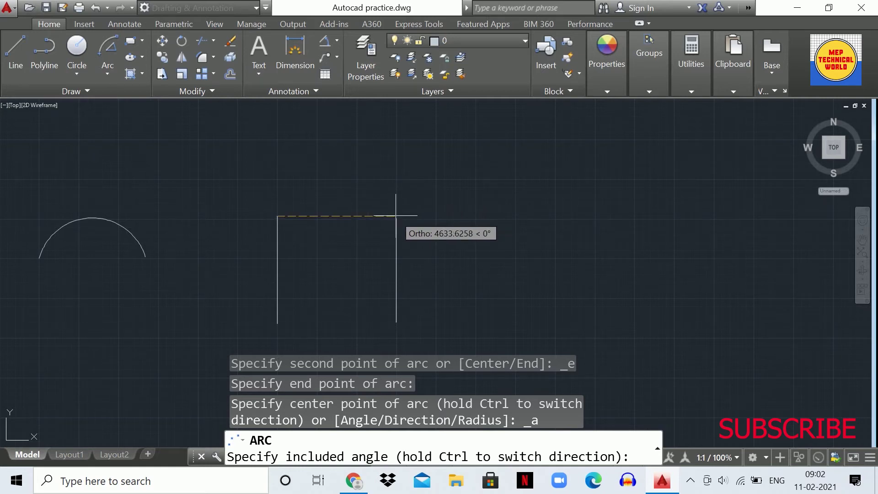
{"action": "type", "text": "120"}
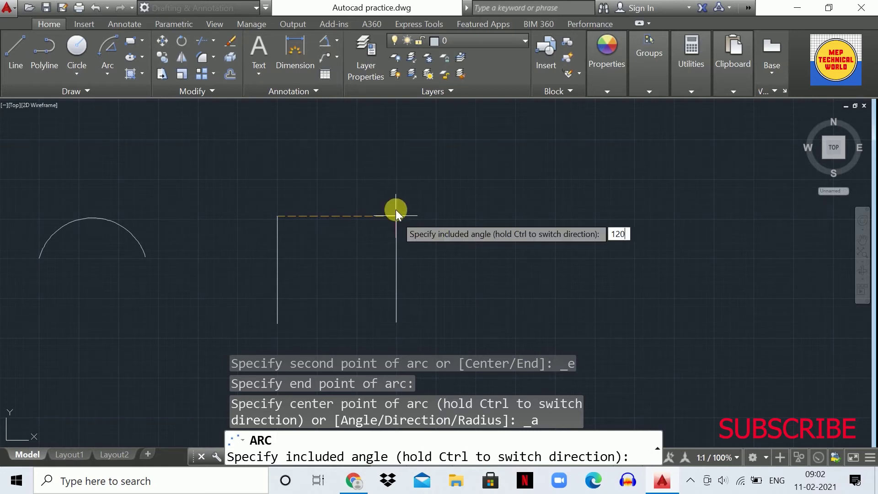
{"action": "key", "text": "Return"}
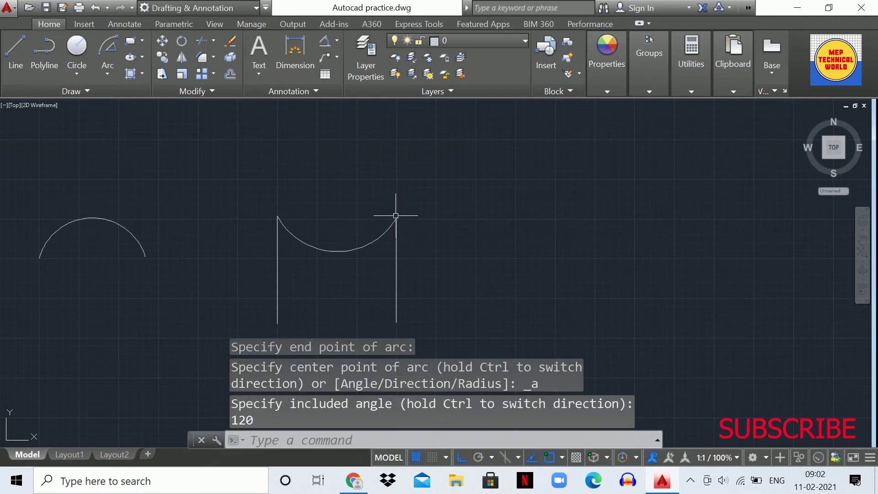
{"action": "middle_click_drag", "start_coordinate": [358, 259], "coordinate": [355, 279]}
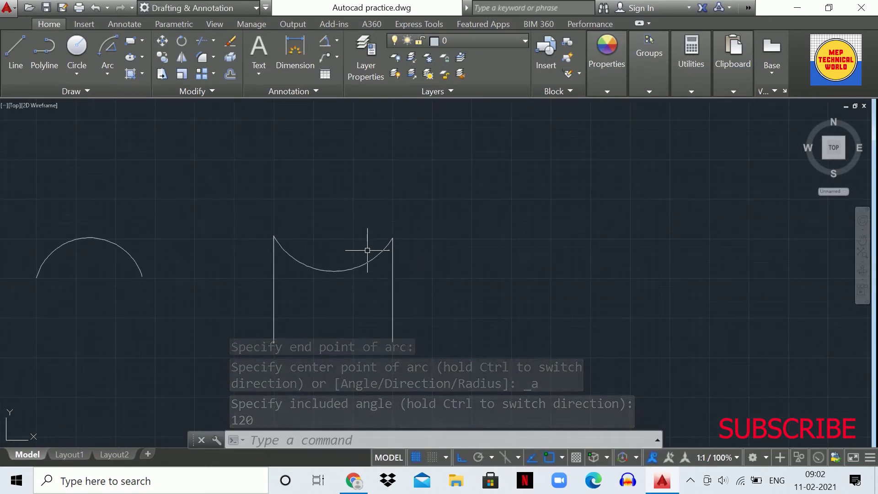
{"action": "scroll", "coordinate": [341, 296], "scroll_direction": "down", "scroll_amount": 2}
{"action": "scroll", "coordinate": [341, 296], "scroll_direction": "up", "scroll_amount": 2}
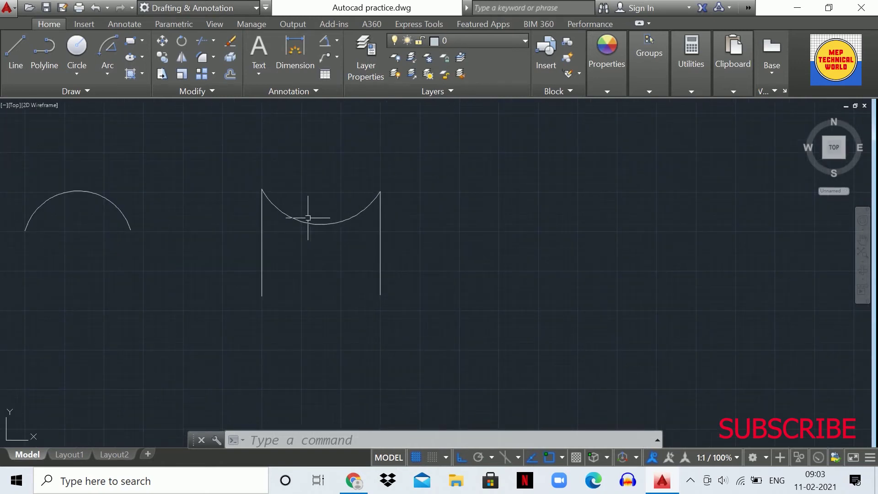
{"action": "middle_click_drag", "start_coordinate": [318, 211], "coordinate": [337, 299]}
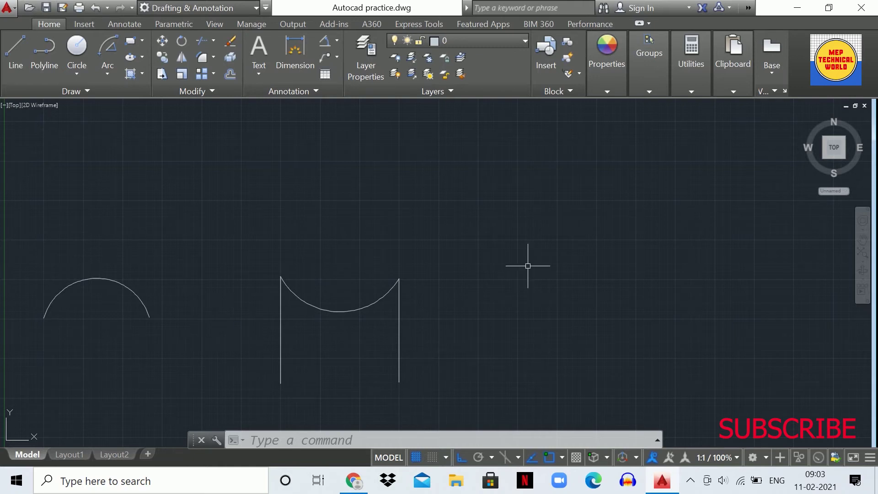
{"action": "left_click", "coordinate": [107, 70]}
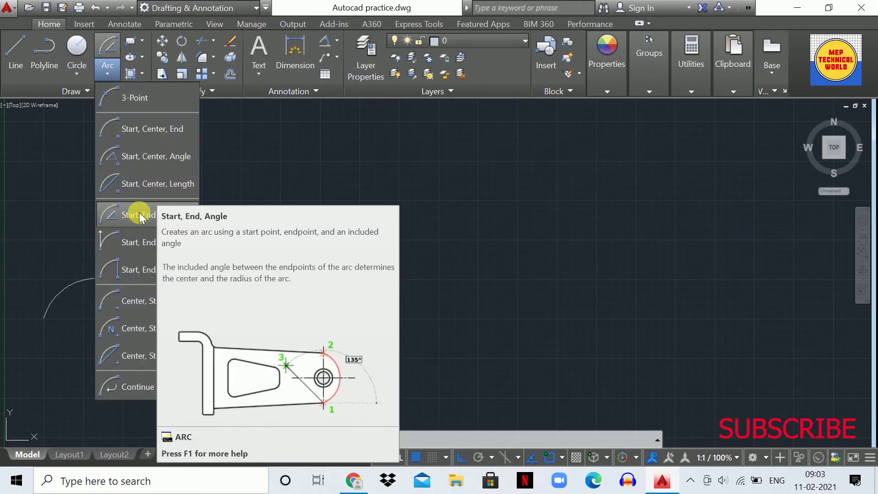
Draw an upward-bulging 120° Start-End-Angle arc from the right line's top to the left line's top.
{"action": "left_click", "coordinate": [138, 215]}
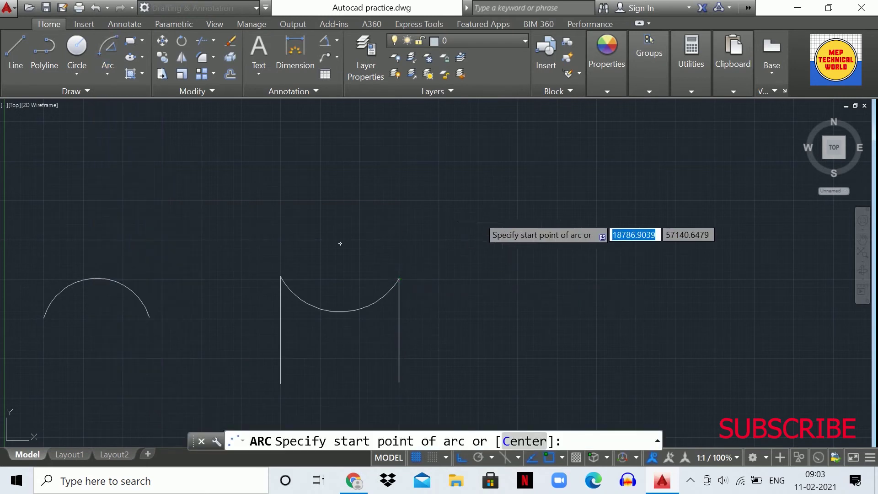
{"action": "left_click", "coordinate": [397, 280]}
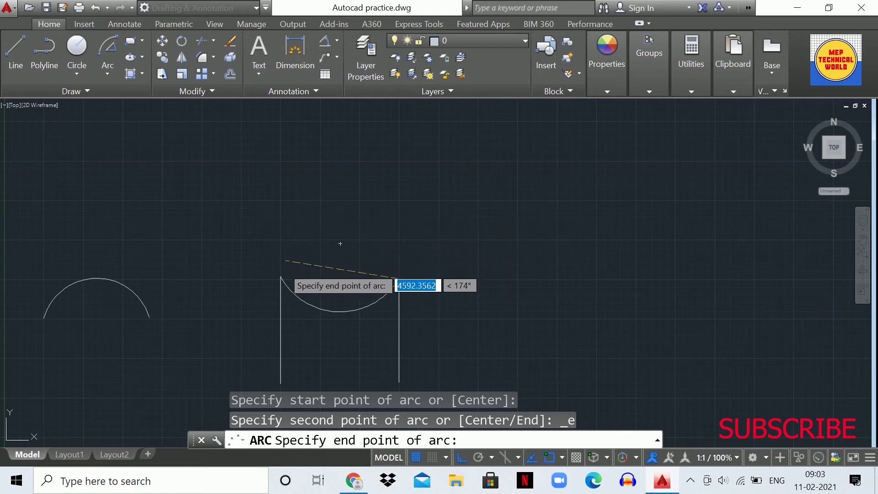
{"action": "left_click", "coordinate": [280, 277]}
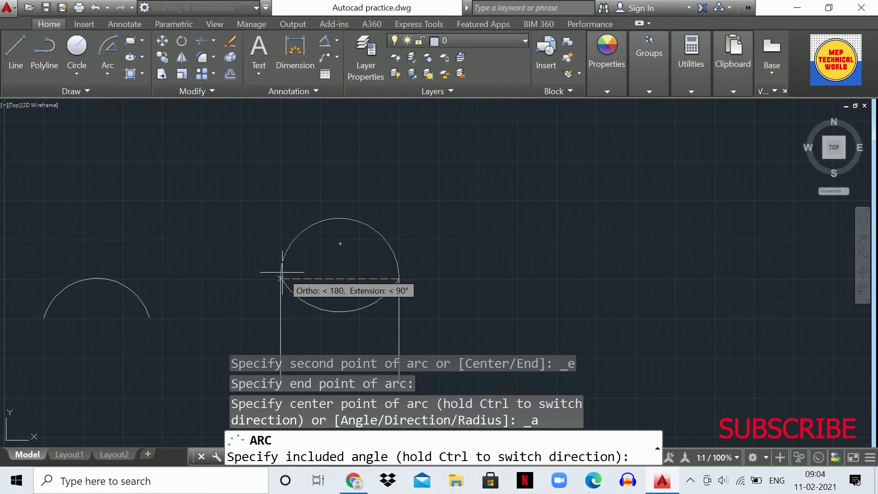
{"action": "type", "text": "120"}
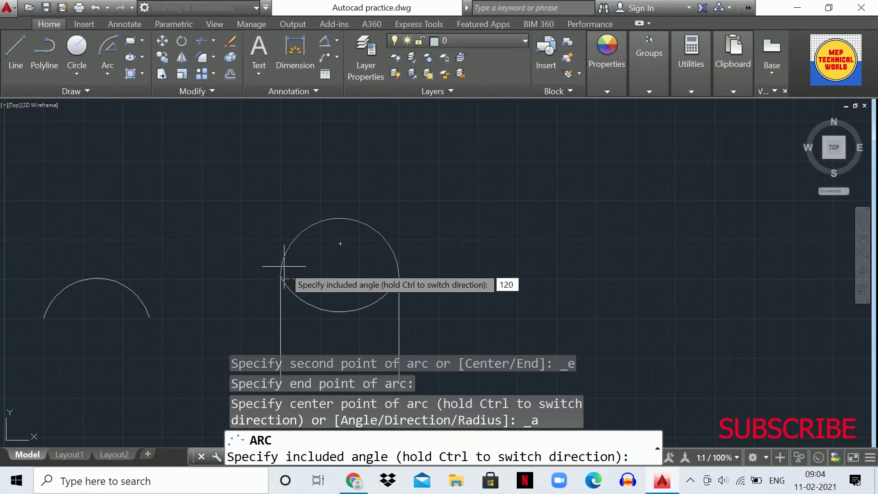
{"action": "key", "text": "Return"}
{"action": "middle_click_drag", "start_coordinate": [334, 268], "coordinate": [300, 191]}
{"action": "scroll", "coordinate": [300, 190], "scroll_direction": "up", "scroll_amount": 2}
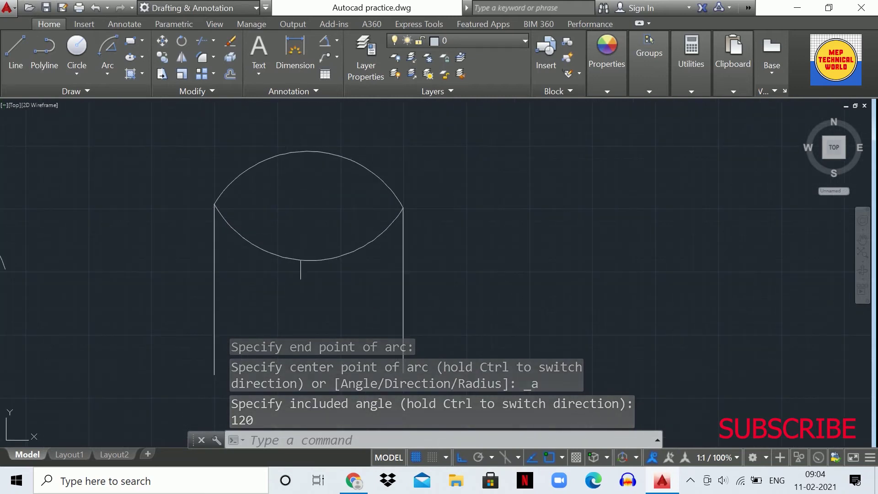
{"action": "scroll", "coordinate": [392, 363], "scroll_direction": "down", "scroll_amount": 4}
{"action": "scroll", "coordinate": [423, 369], "scroll_direction": "up", "scroll_amount": 2}
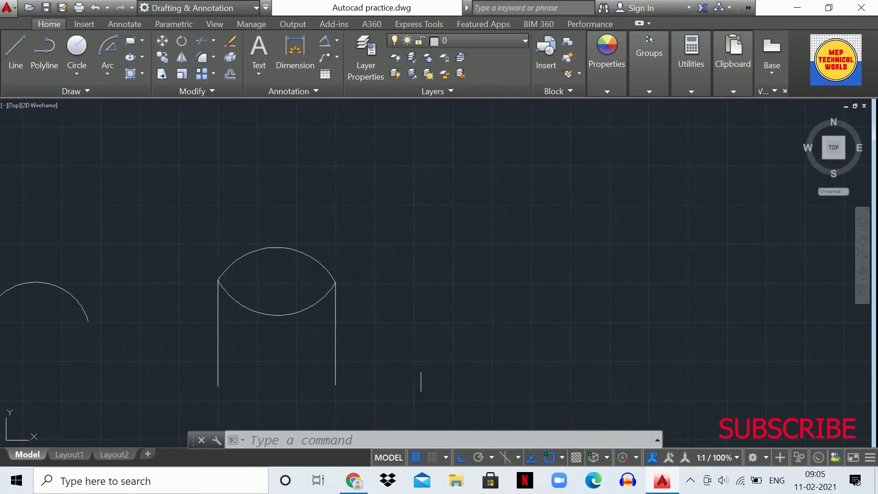